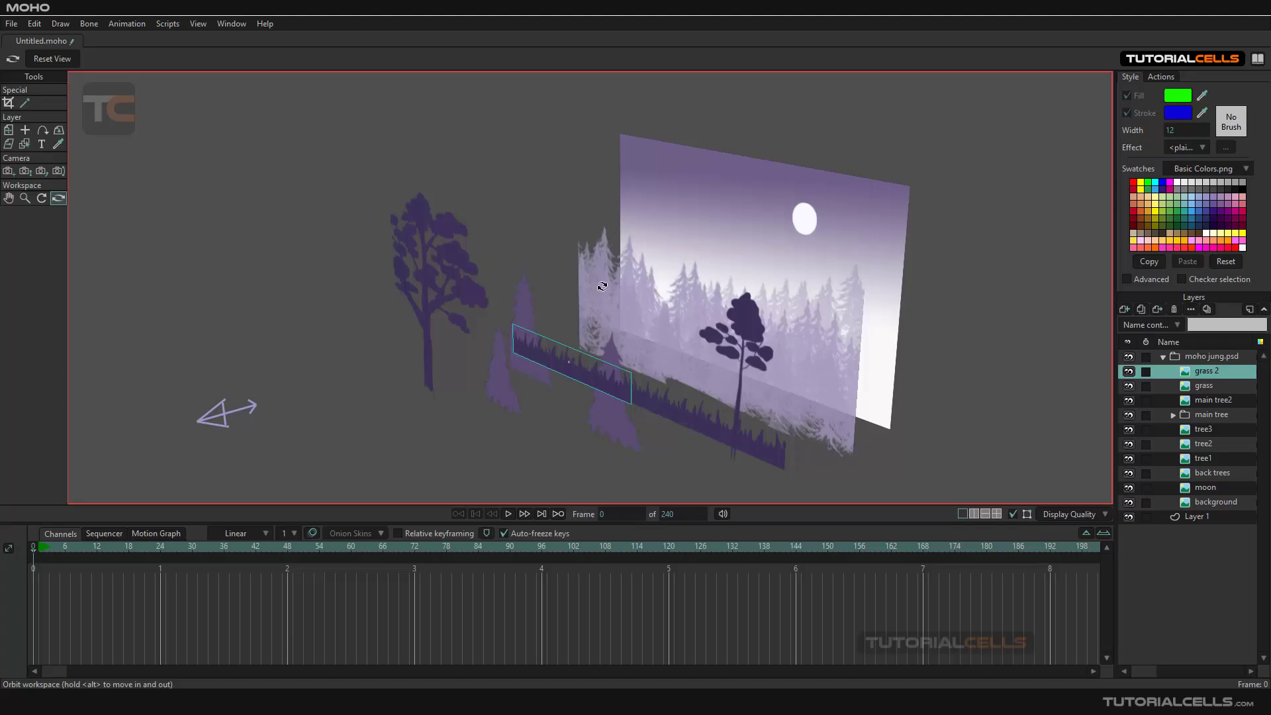
# - Orbit and pan the 3D view to see the grass, trees, moon and background planes at different depths
pyautogui.moveTo(586, 294)
pyautogui.mouseDown()
pyautogui.moveTo(568, 276)
pyautogui.moveTo(607, 286)
pyautogui.moveTo(514, 278)
pyautogui.moveTo(571, 283)
pyautogui.mouseUp()
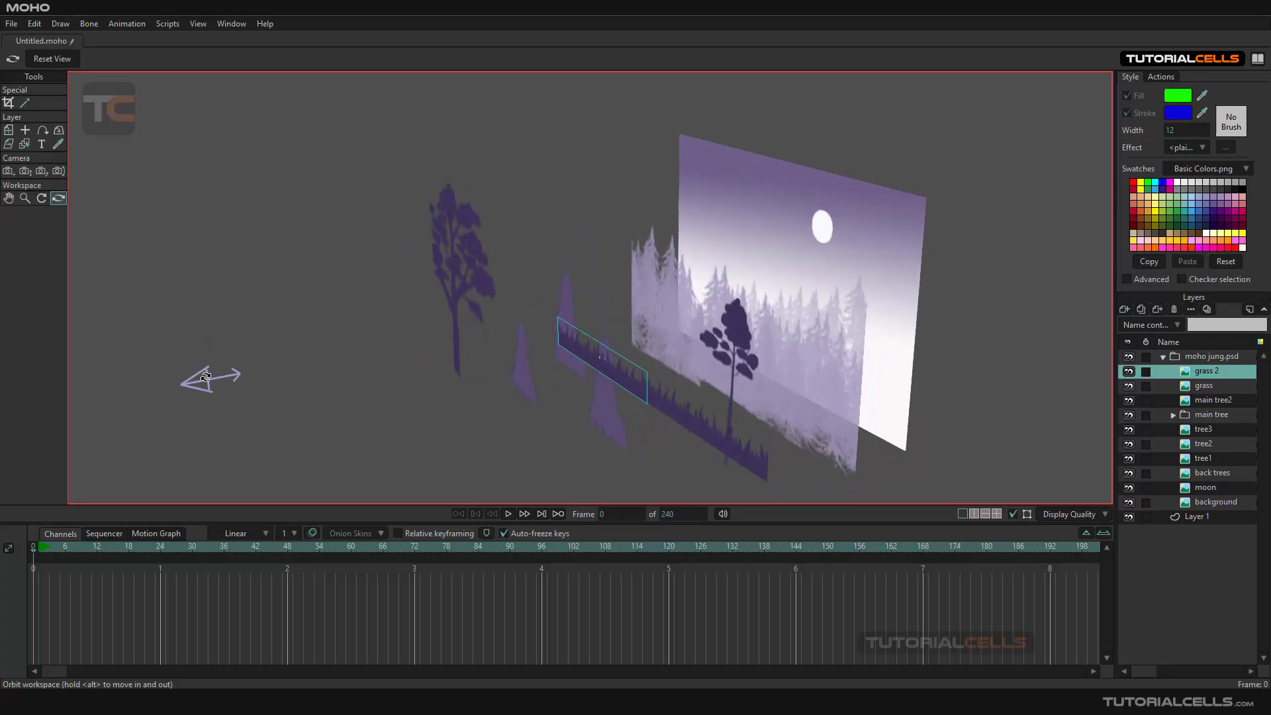
pyautogui.moveTo(355, 355); pyautogui.dragTo(587, 354)
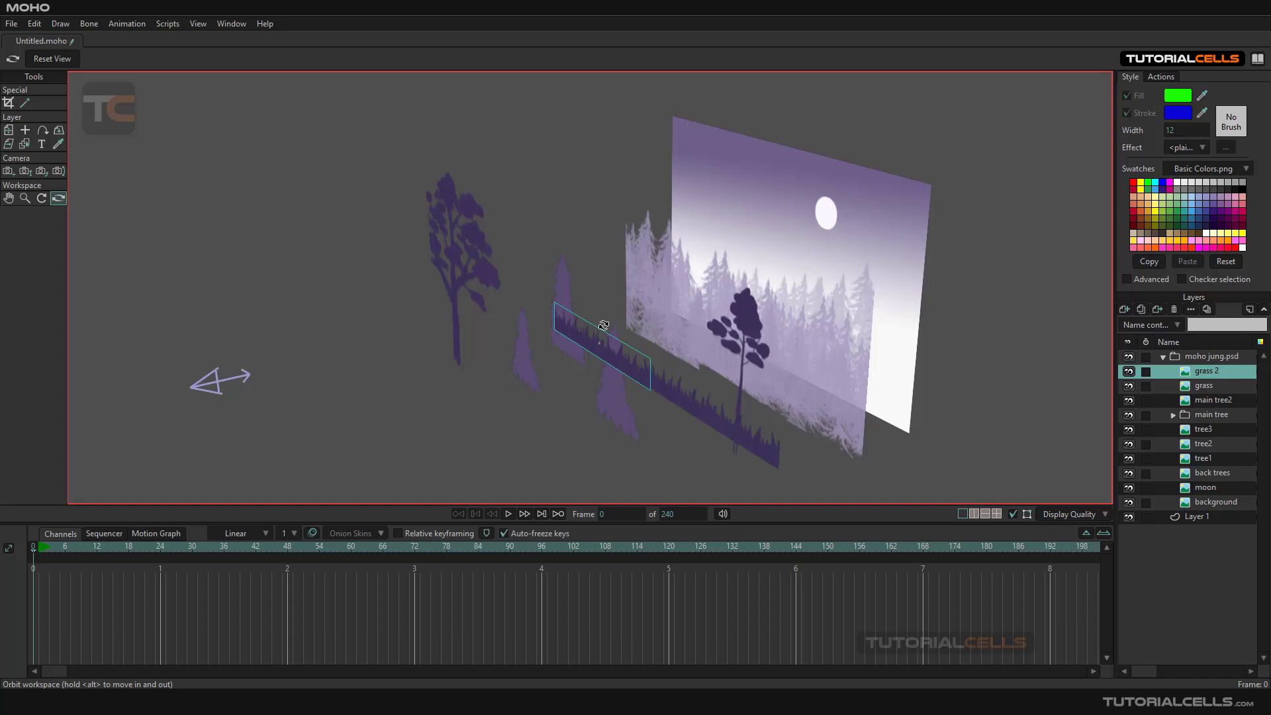
# - Turn on Depth of Field in Project Settings: focus distance 2.50, max blur 20.5275, focus range 0.50
pyautogui.click(11, 24)
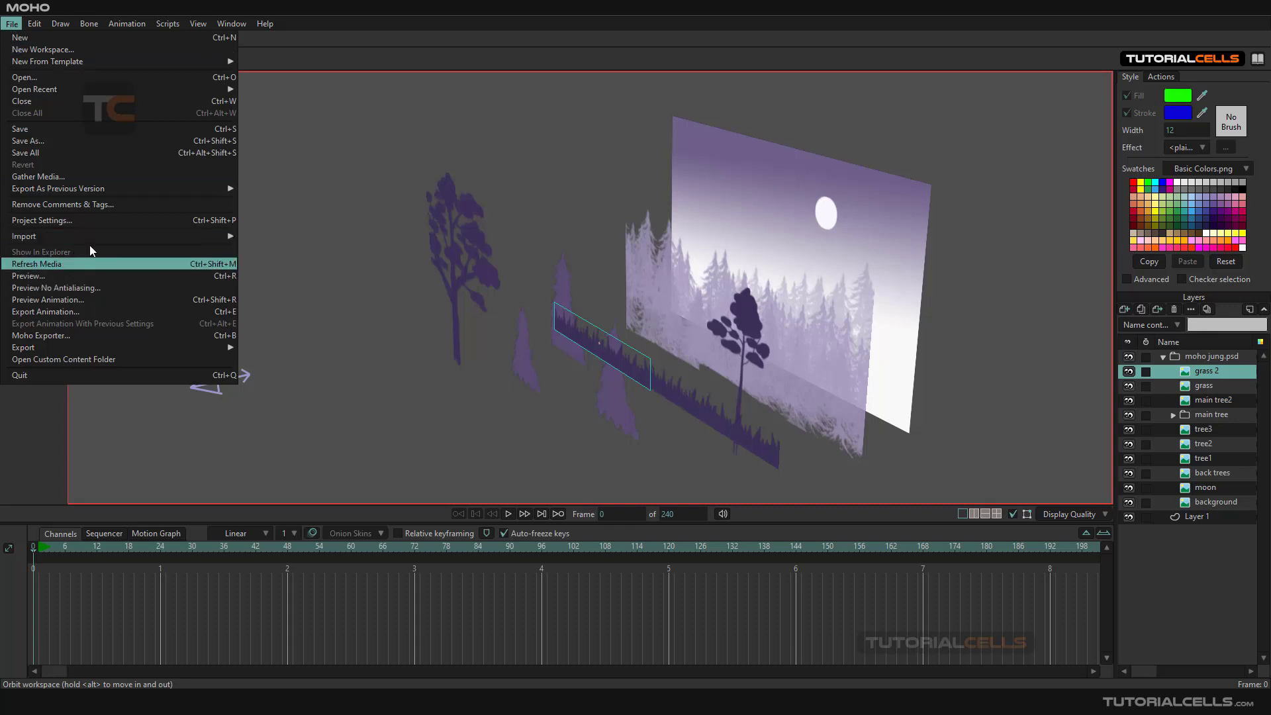
pyautogui.click(87, 221)
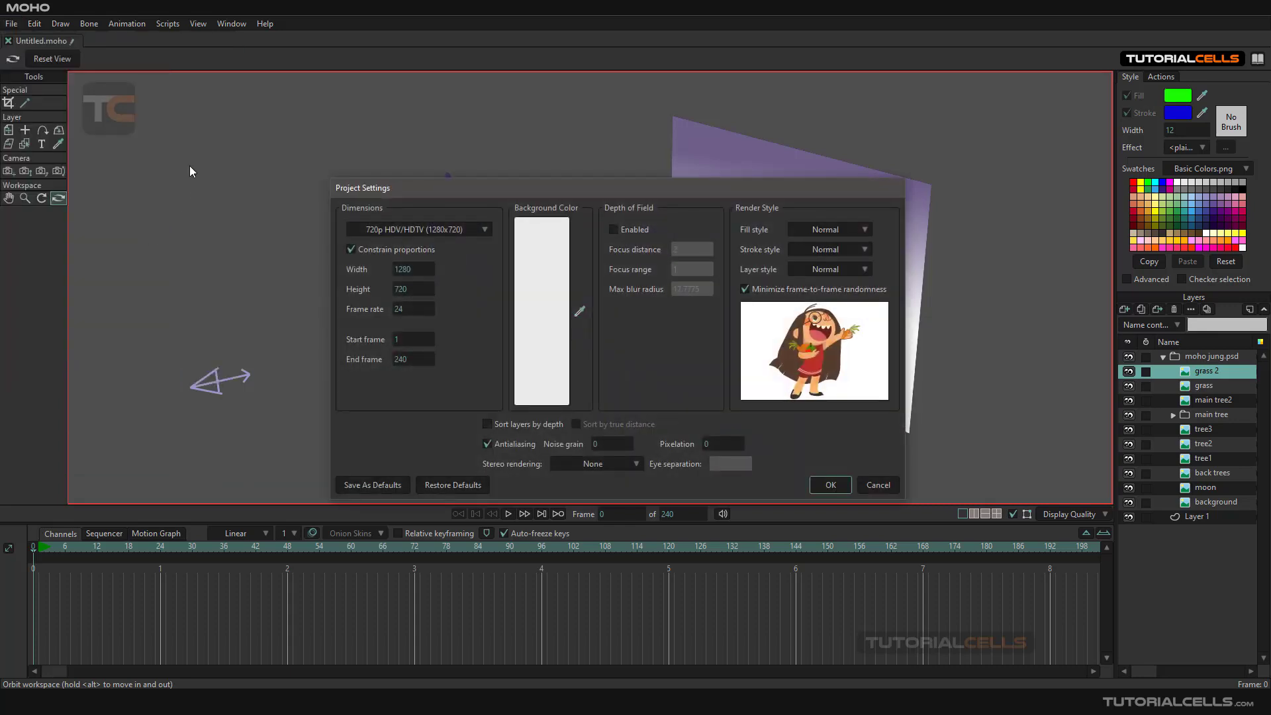
pyautogui.moveTo(518, 210); pyautogui.dragTo(351, 174)
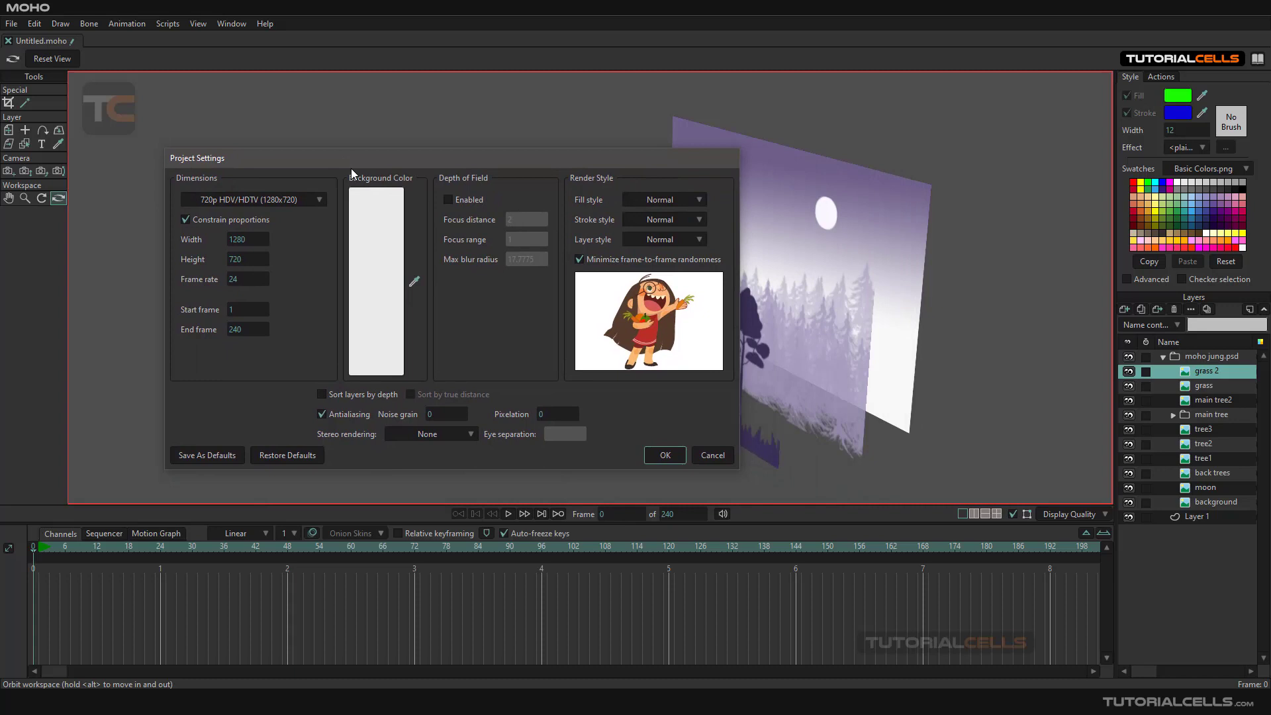
pyautogui.moveTo(494, 170); pyautogui.dragTo(726, 416)
pyautogui.click(682, 446)
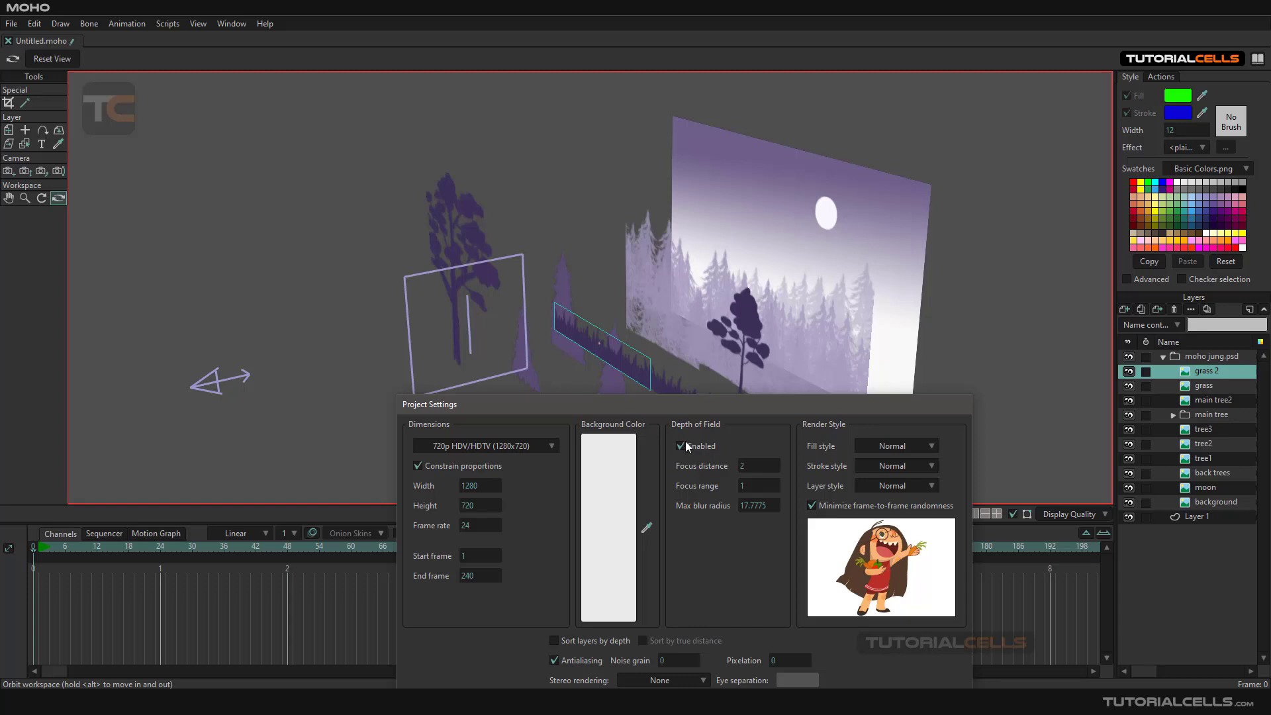
pyautogui.moveTo(689, 417); pyautogui.dragTo(899, 309)
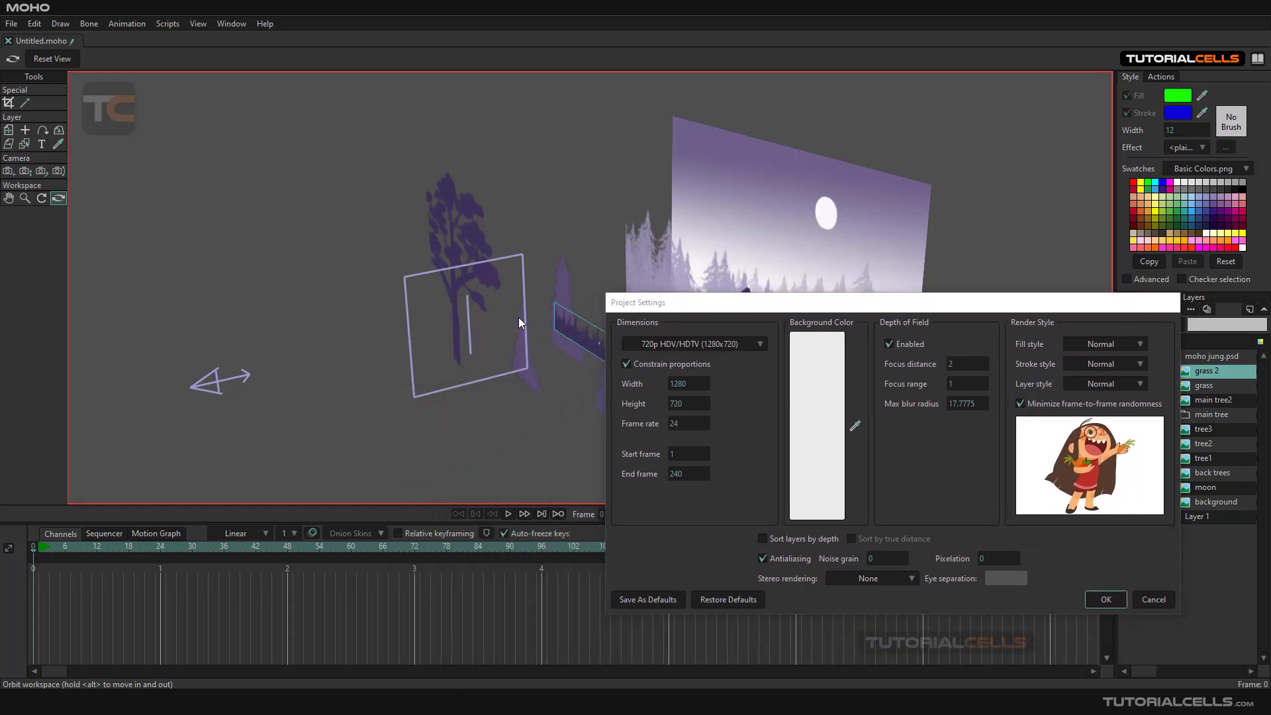
pyautogui.moveTo(693, 303); pyautogui.dragTo(706, 315)
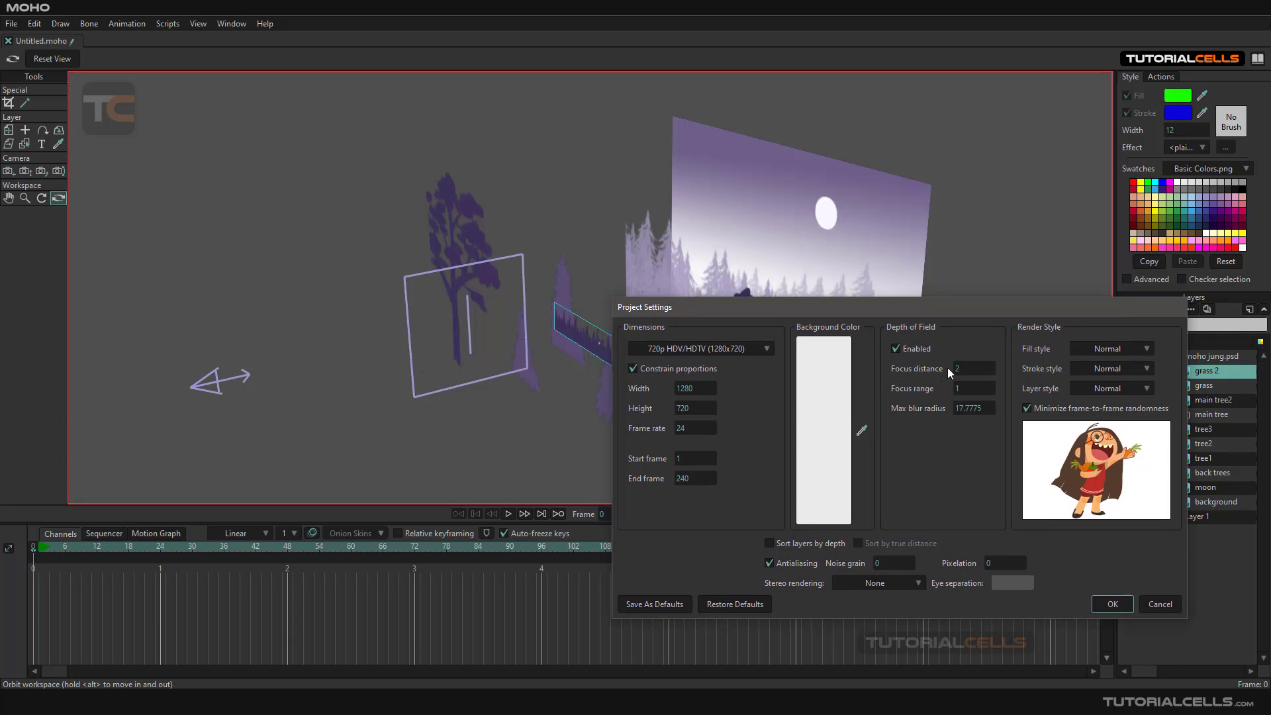
pyautogui.moveTo(953, 368); pyautogui.dragTo(972, 368)
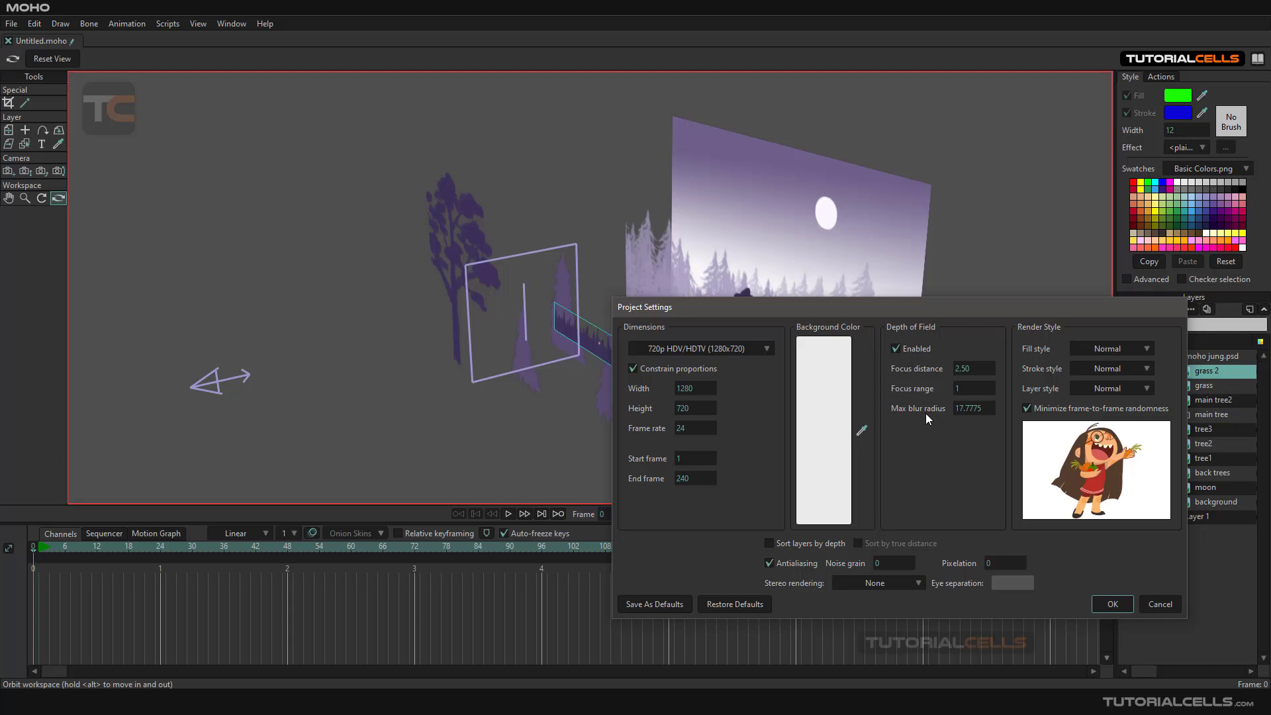
pyautogui.moveTo(960, 409); pyautogui.dragTo(969, 410)
pyautogui.moveTo(968, 390); pyautogui.dragTo(960, 391)
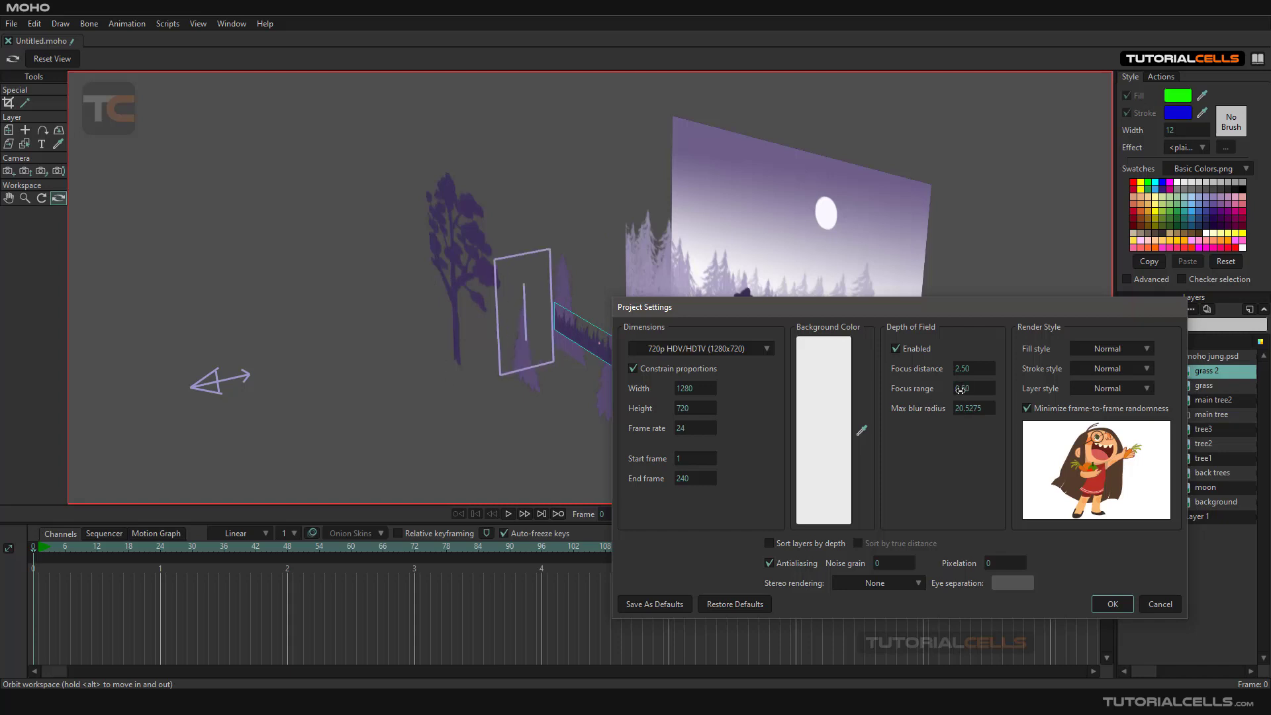
# - Apply the depth-of-field settings, orbit to check the layer planes, then reset to the front view
pyautogui.click(1112, 604)
pyautogui.moveTo(589, 344); pyautogui.dragTo(513, 304)
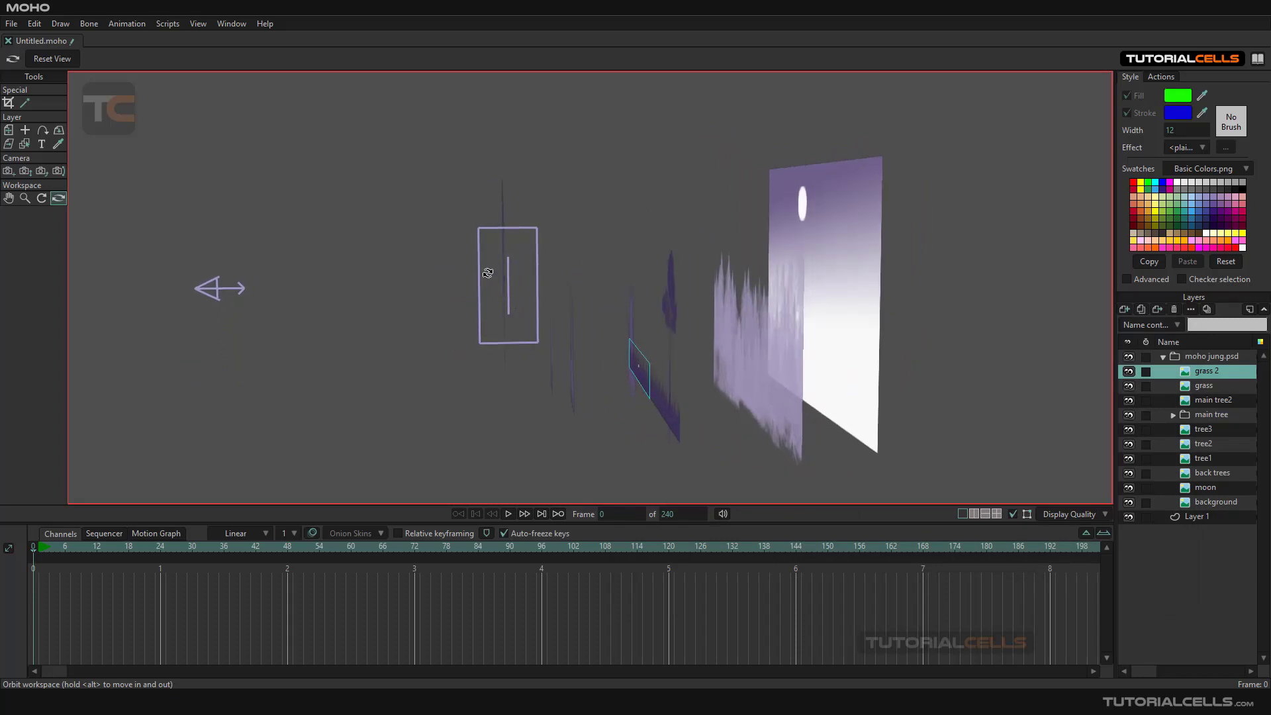
pyautogui.moveTo(501, 252); pyautogui.dragTo(459, 261)
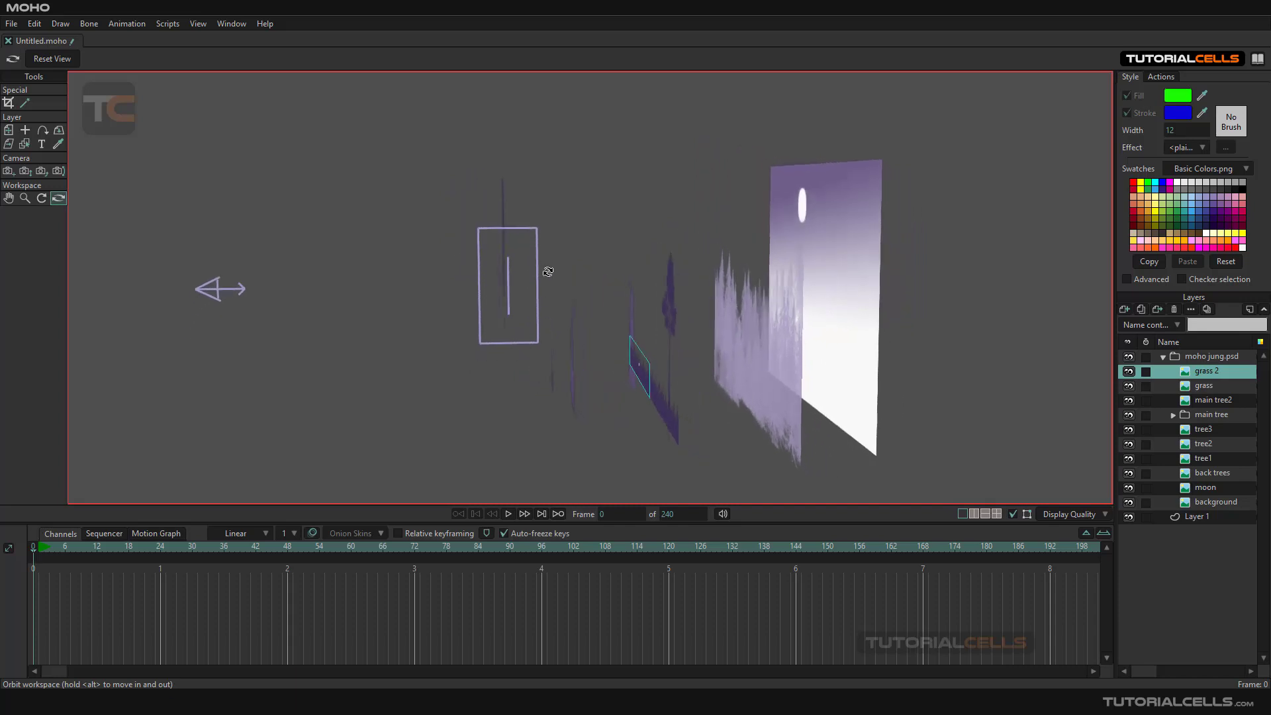
pyautogui.moveTo(606, 286); pyautogui.dragTo(699, 314)
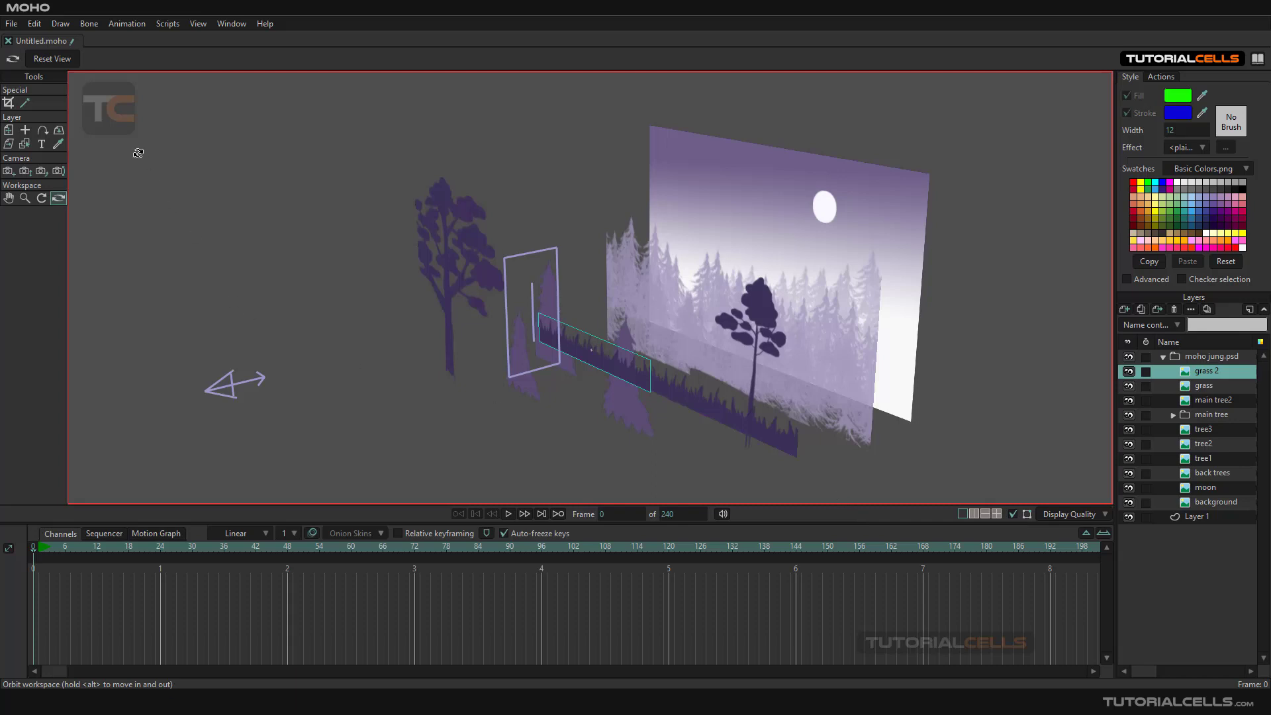
pyautogui.click(57, 58)
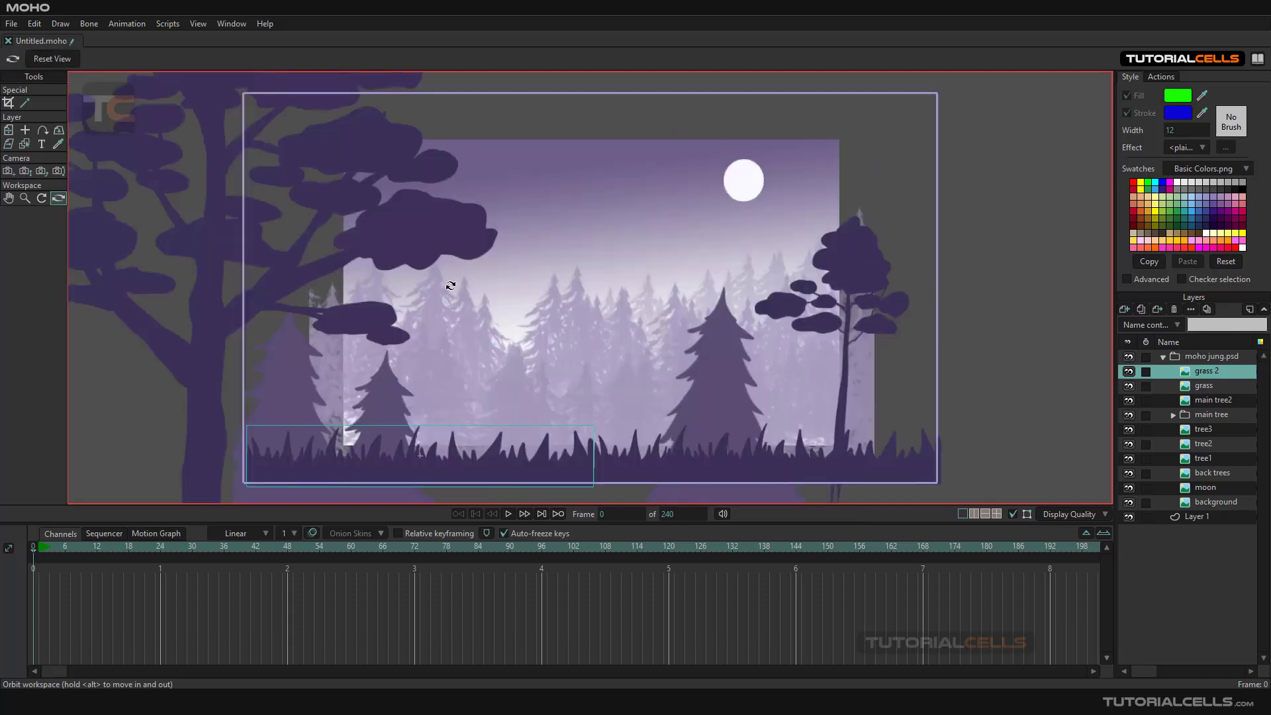
pyautogui.hotkey('ctrl', 'r')
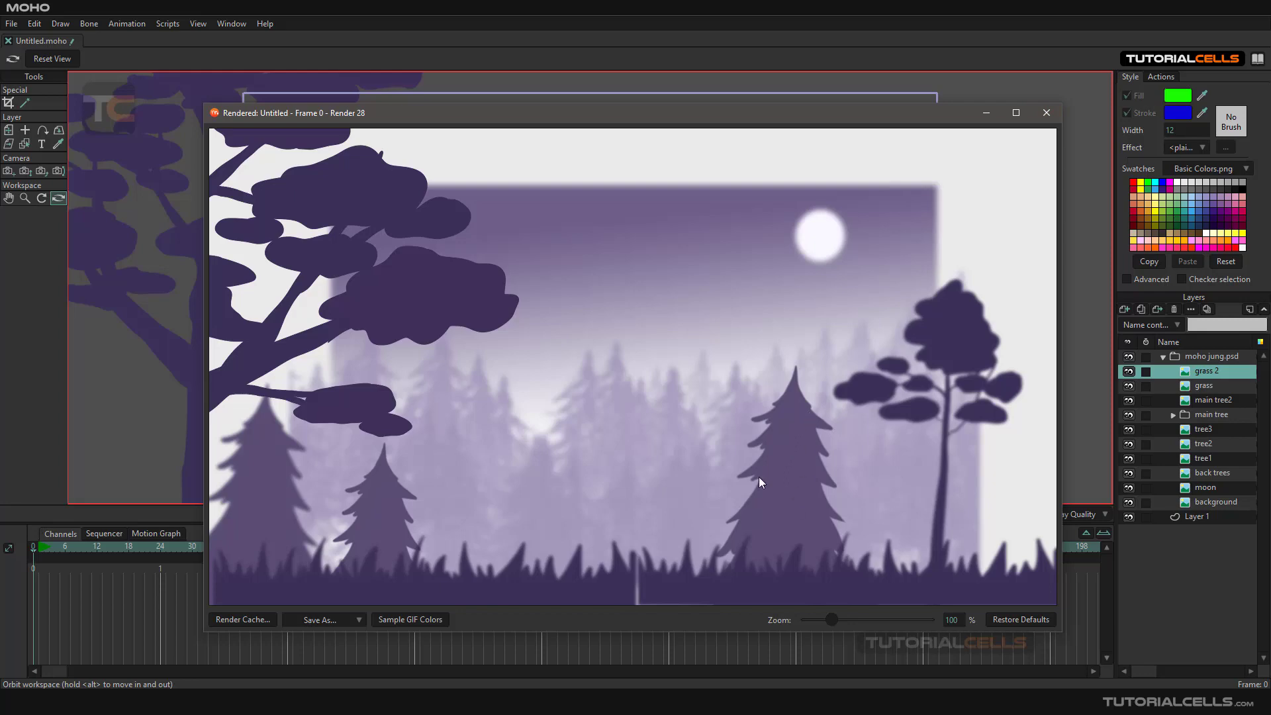
pyautogui.click(1046, 112)
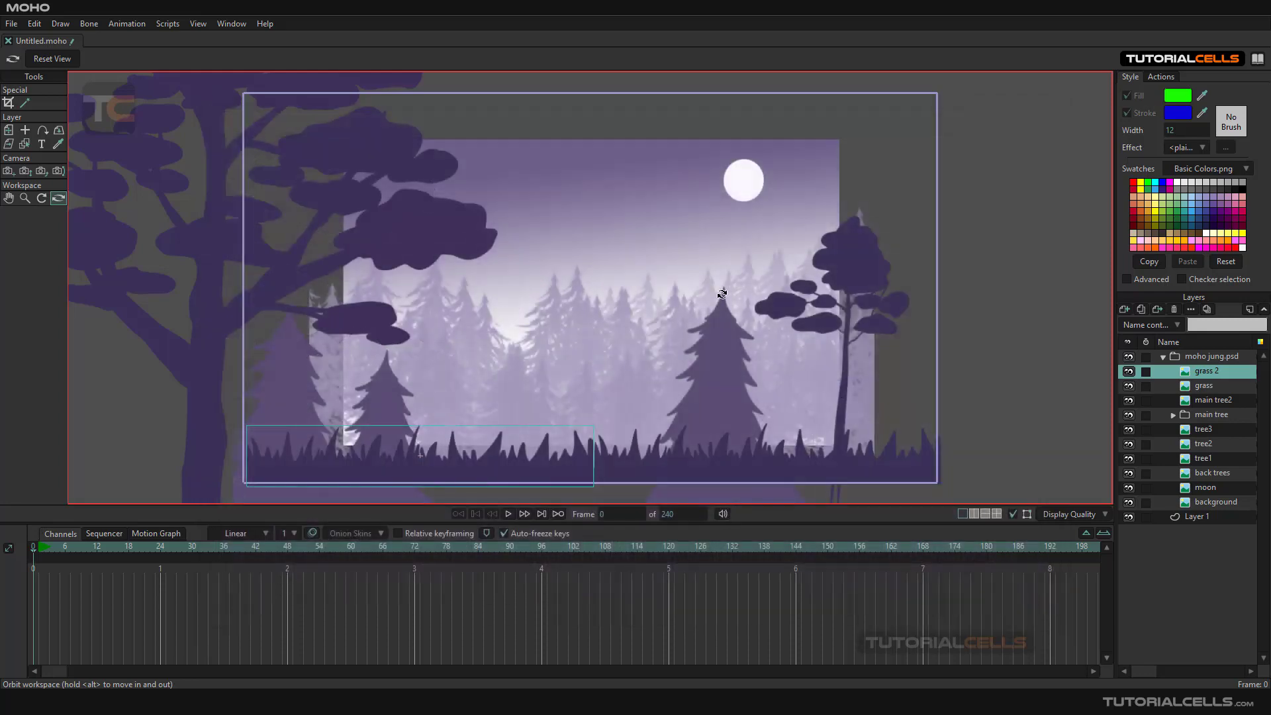
# - Orbit the layer planes edge-on, then back toward face-on, and bring up the File menu
pyautogui.scroll(-3, 627, 286)
pyautogui.moveTo(628, 286); pyautogui.dragTo(578, 278)
pyautogui.moveTo(609, 354); pyautogui.dragTo(578, 319)
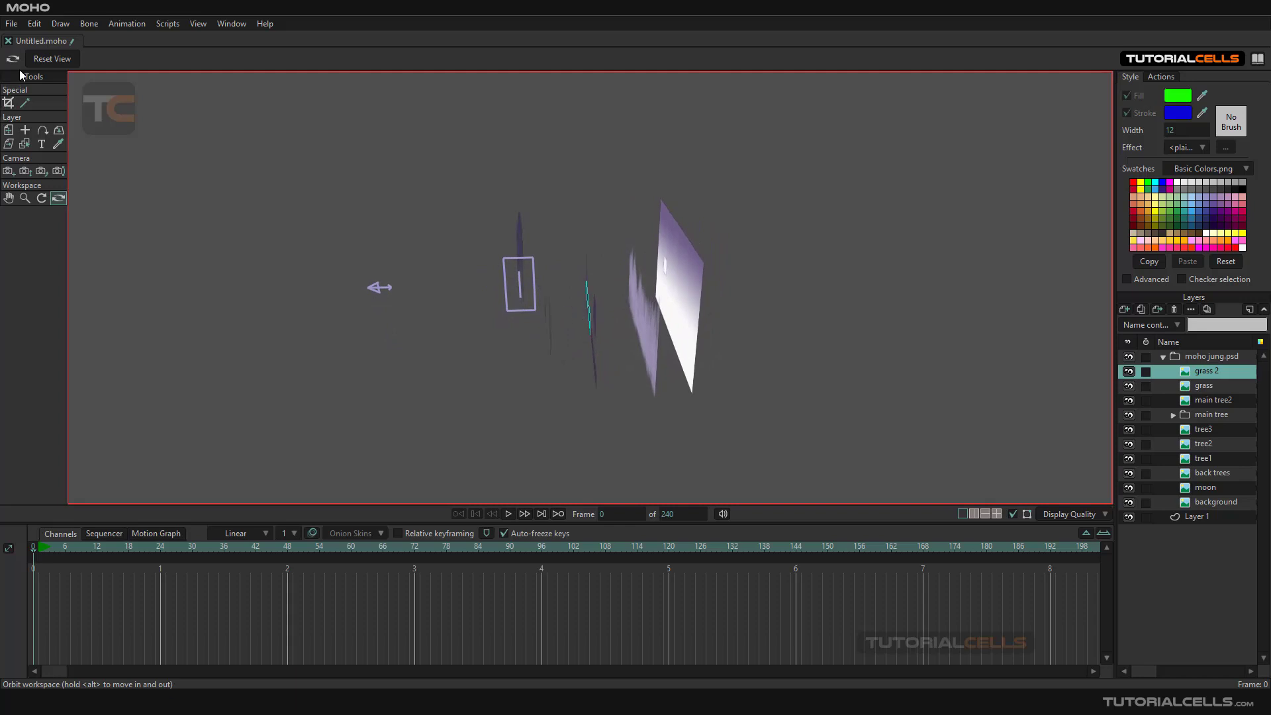
pyautogui.click(13, 25)
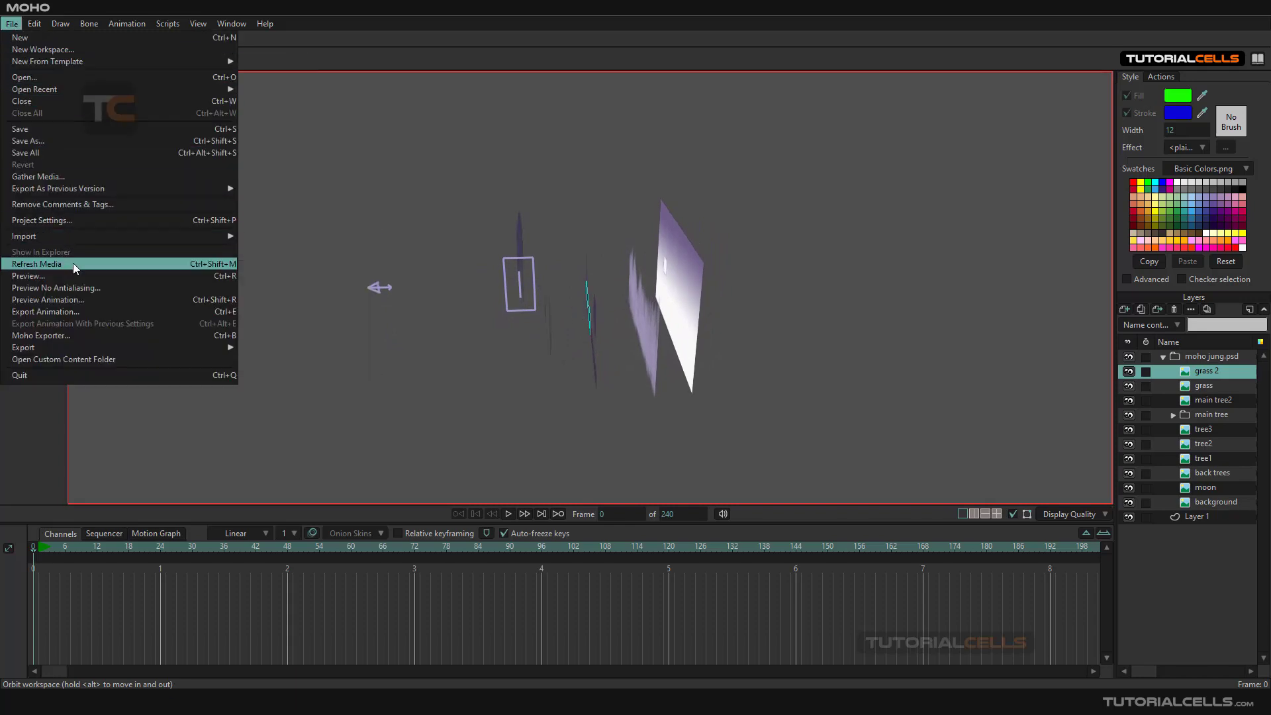
# - Raise the focus distance to 3.75 in Project Settings, then orbit to check the focus plane
pyautogui.click(86, 220)
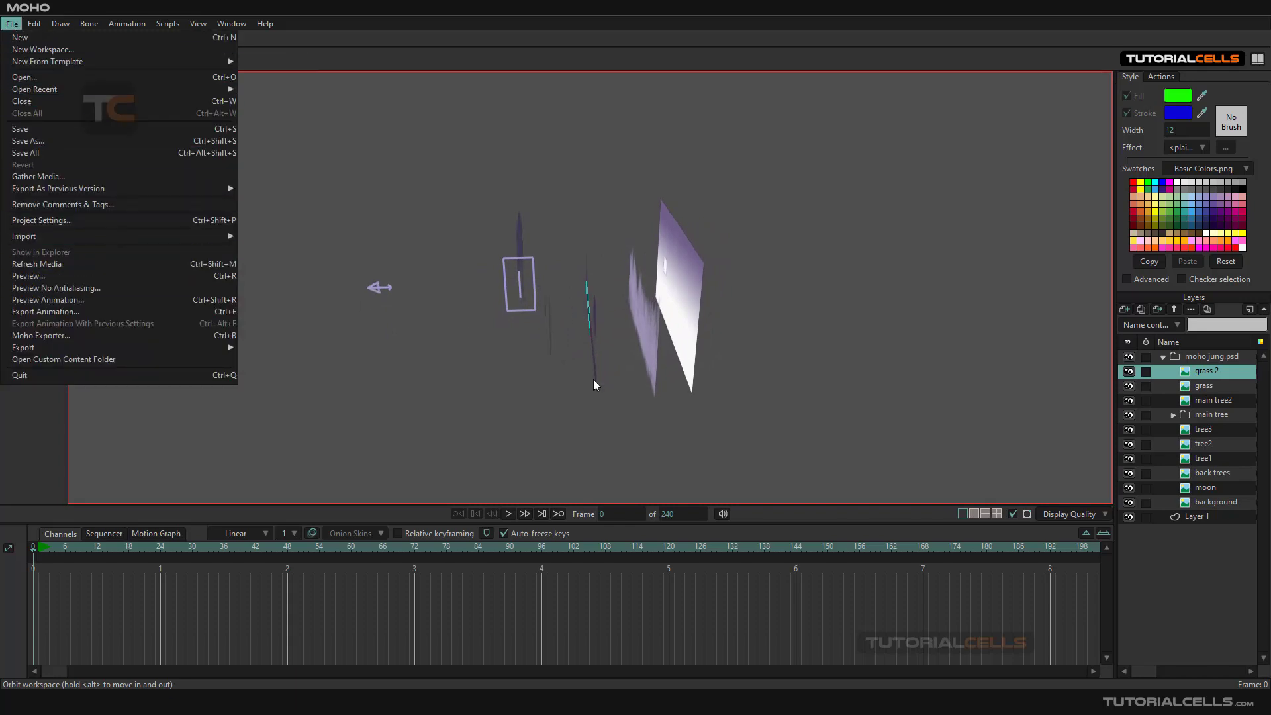
pyautogui.moveTo(728, 309); pyautogui.dragTo(501, 354)
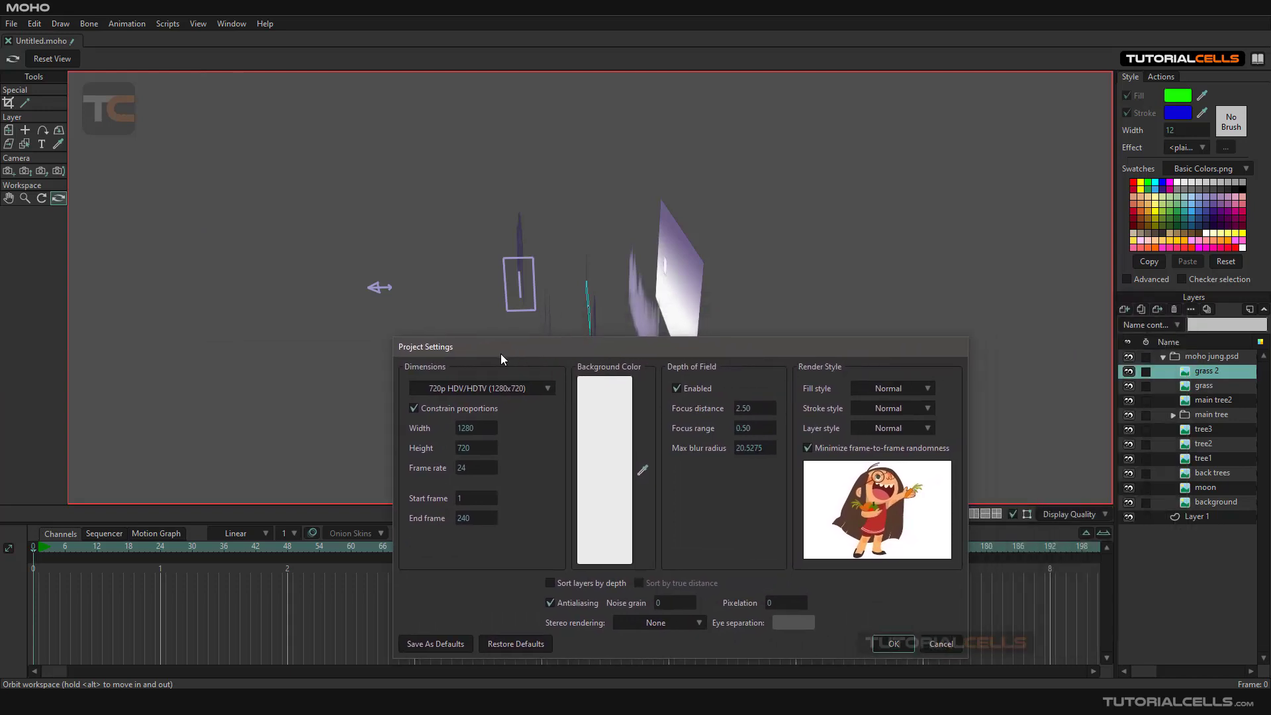
pyautogui.scroll(2, 744, 410)
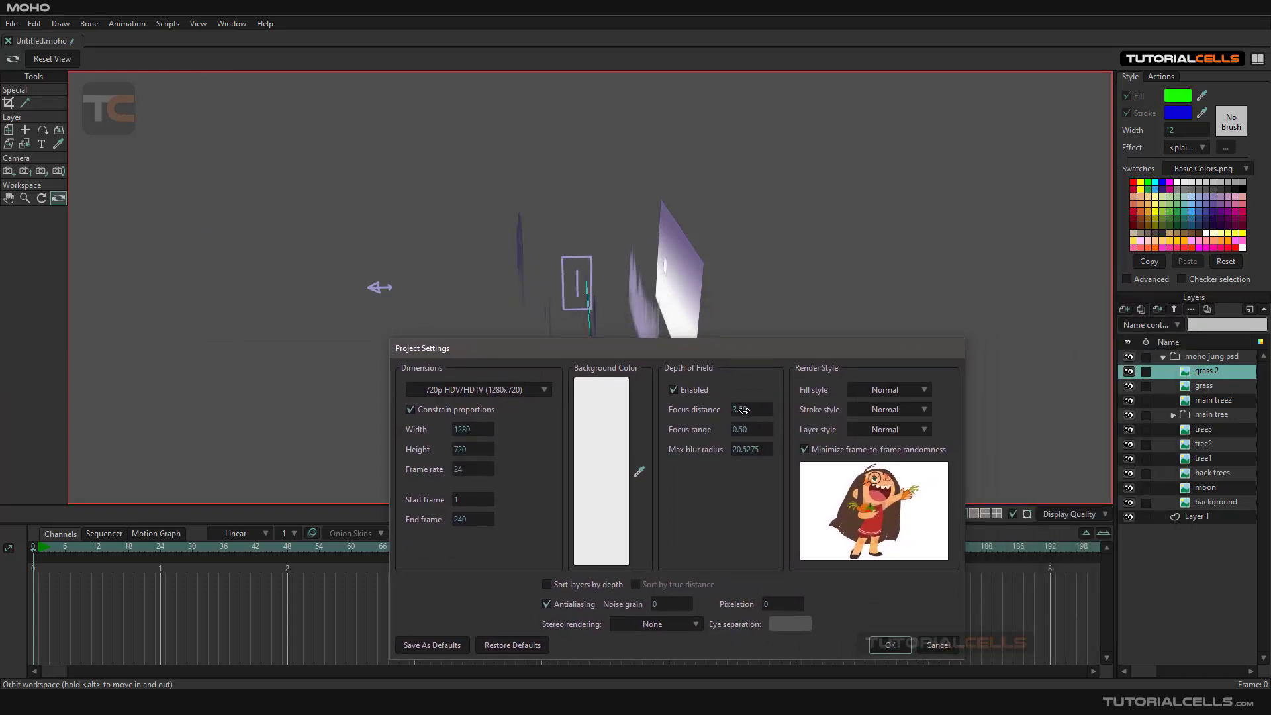
pyautogui.scroll(2, 744, 409)
pyautogui.click(887, 644)
pyautogui.moveTo(604, 312); pyautogui.dragTo(555, 321)
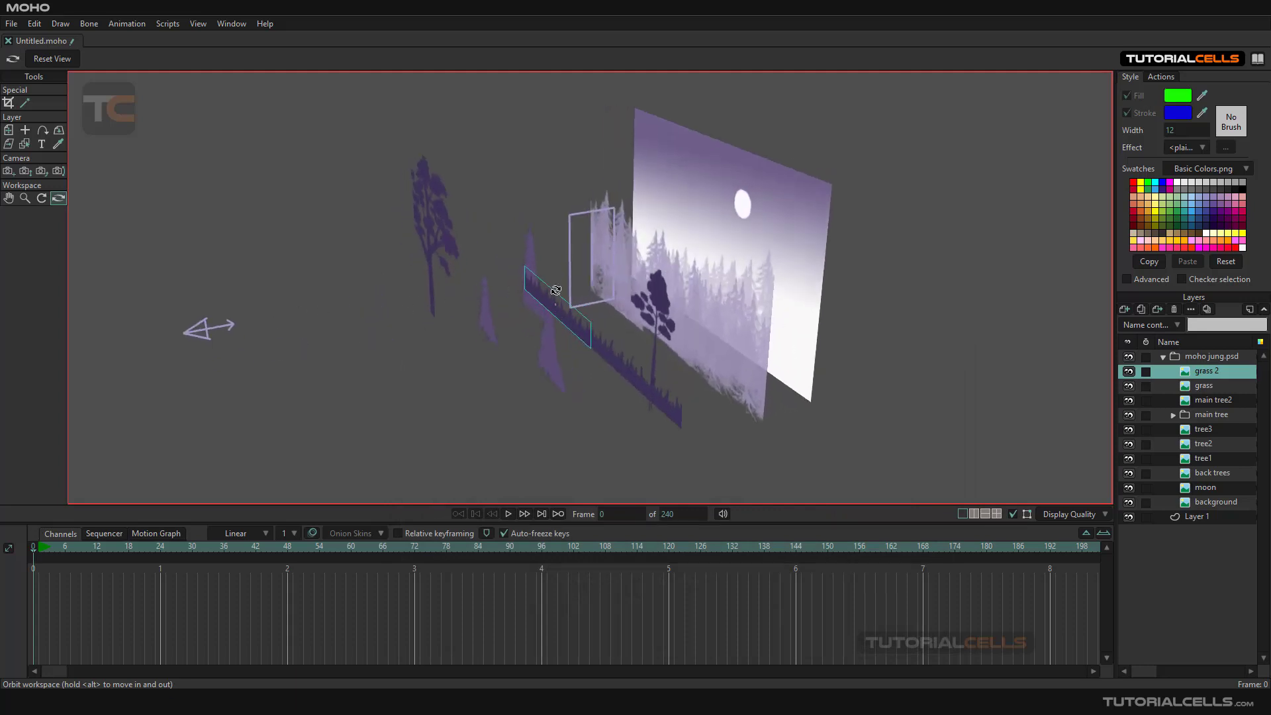
# - Reset to the front camera view and render a Ctrl+R preview confirming the near tree blurs
pyautogui.moveTo(669, 263); pyautogui.dragTo(747, 268)
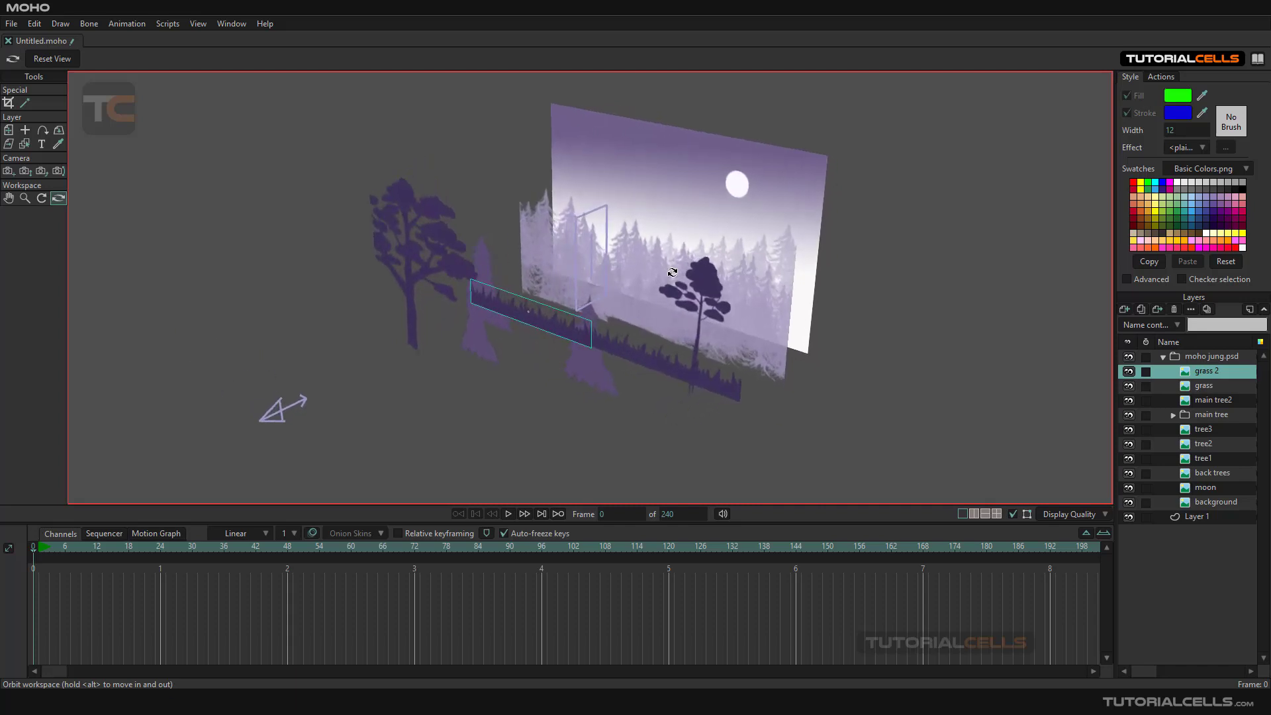
pyautogui.click(51, 60)
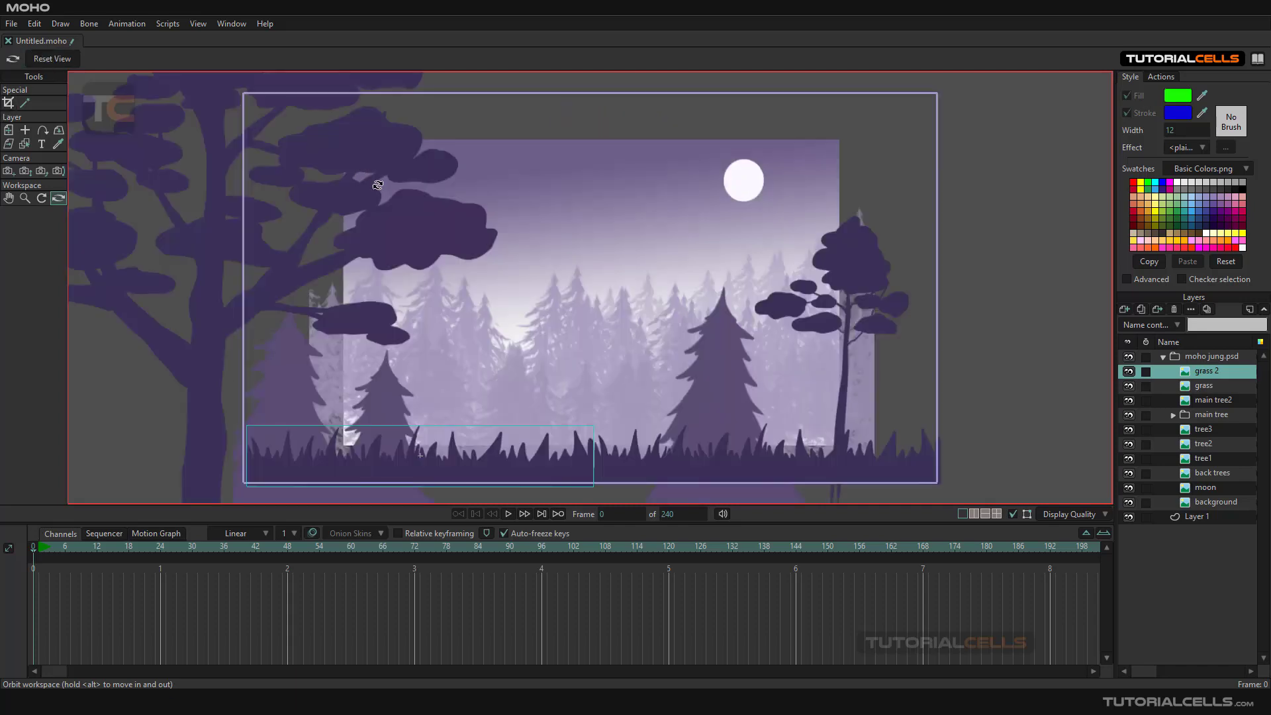
pyautogui.hotkey('ctrl', 'r')
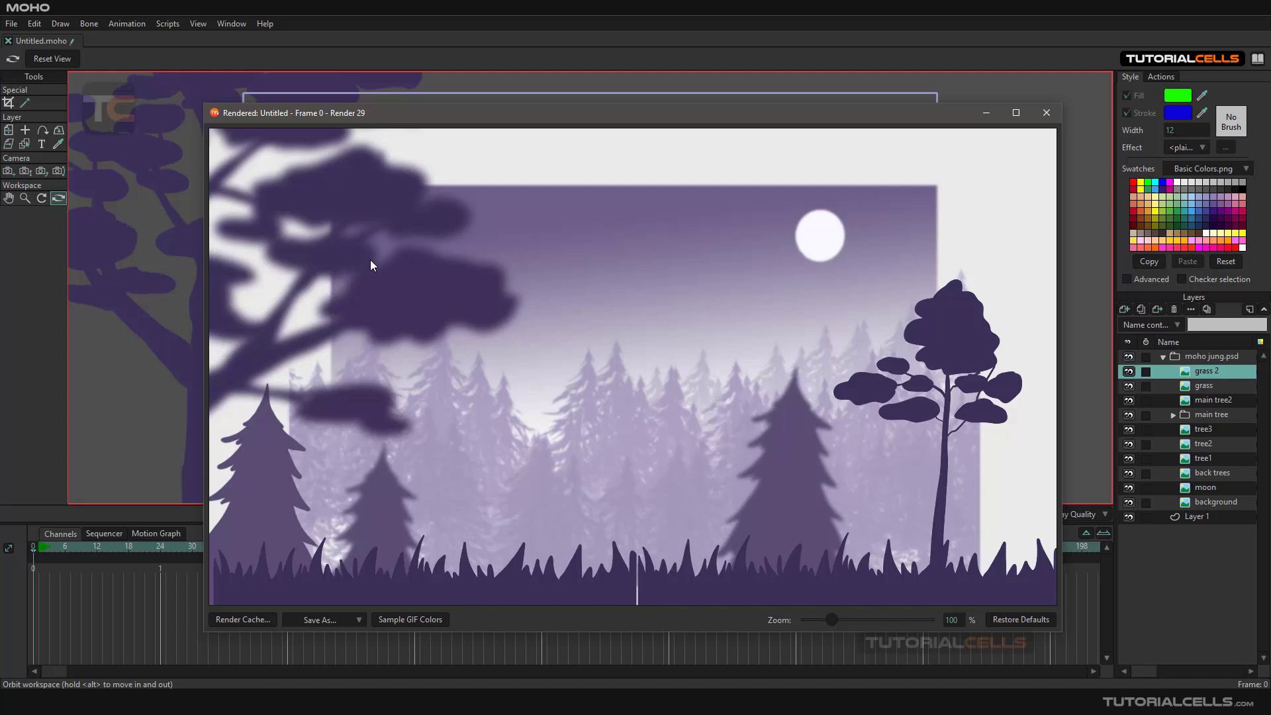
pyautogui.click(1046, 113)
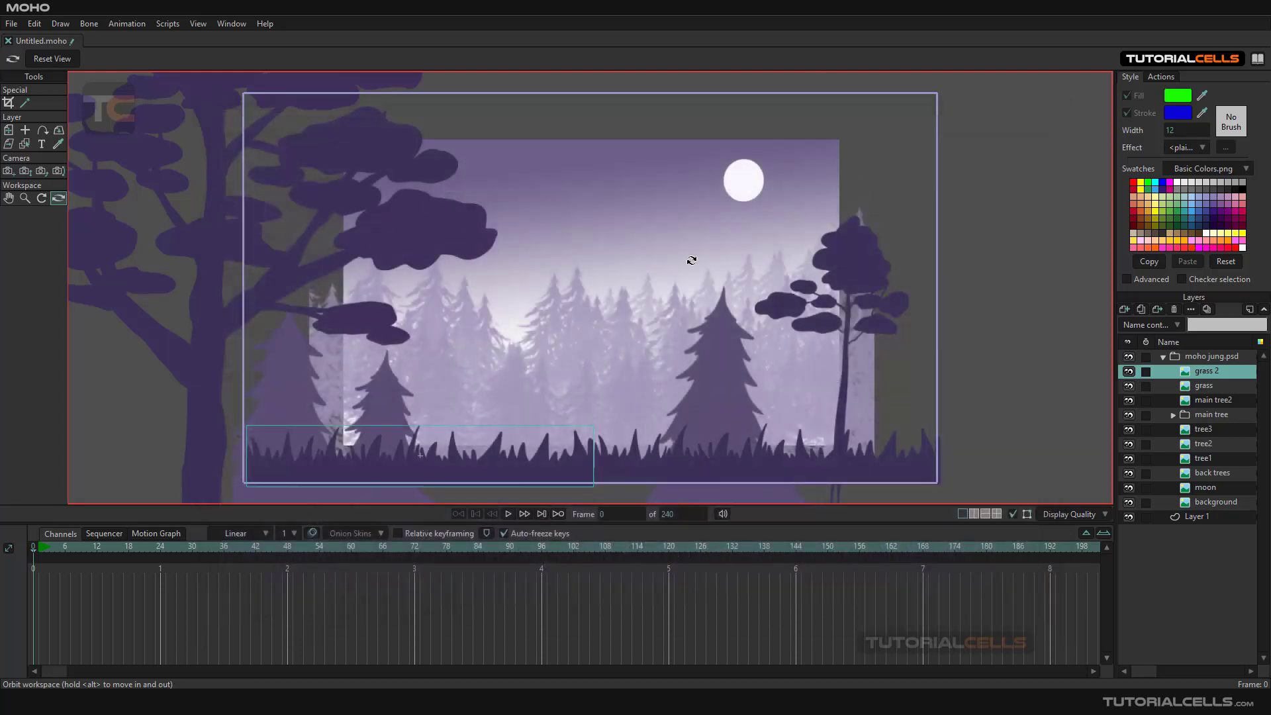